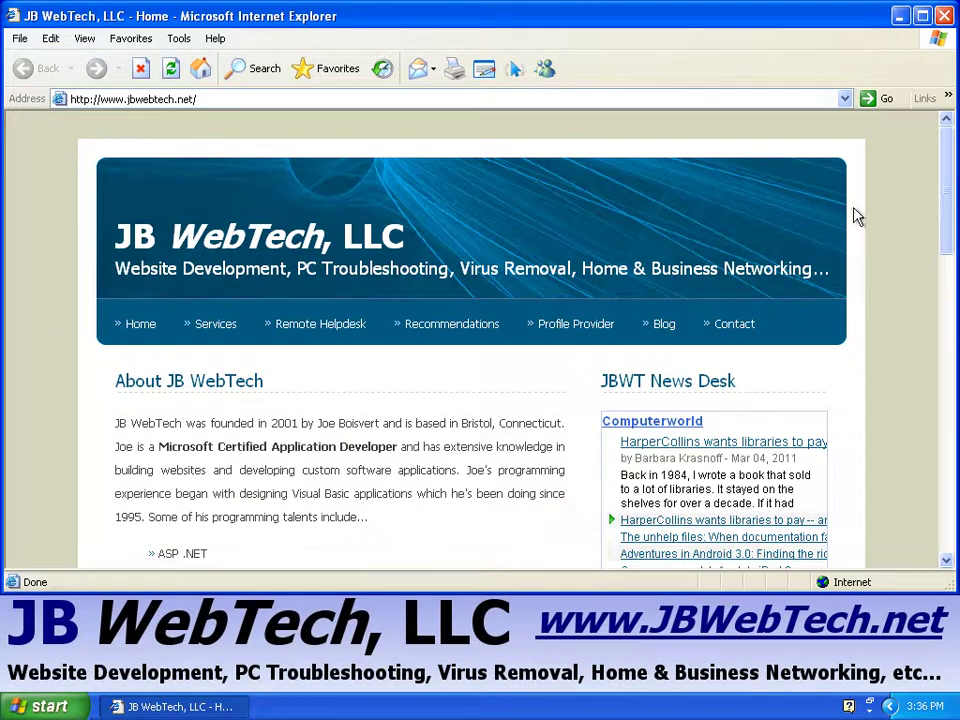
Scroll the JB WebTech page down to the Links Of Interest list showing Malwarebytes' Anti-Malware.
drag(950, 190, 952, 416)
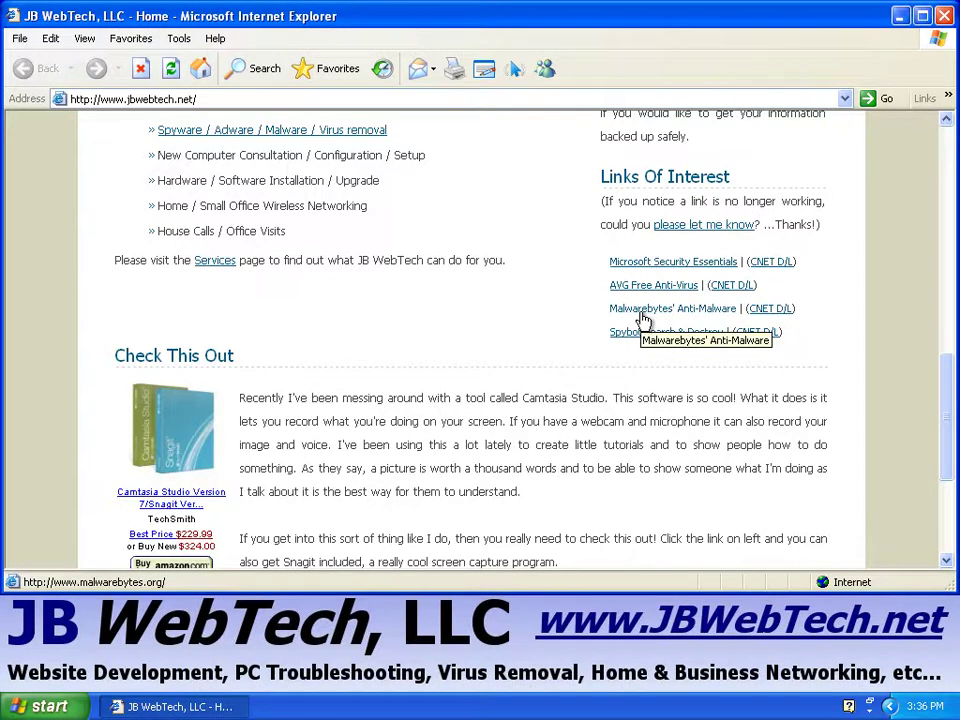
Follow the CNET D/L link to the Malwarebytes Anti-Malware page on Download.com.
click(765, 313)
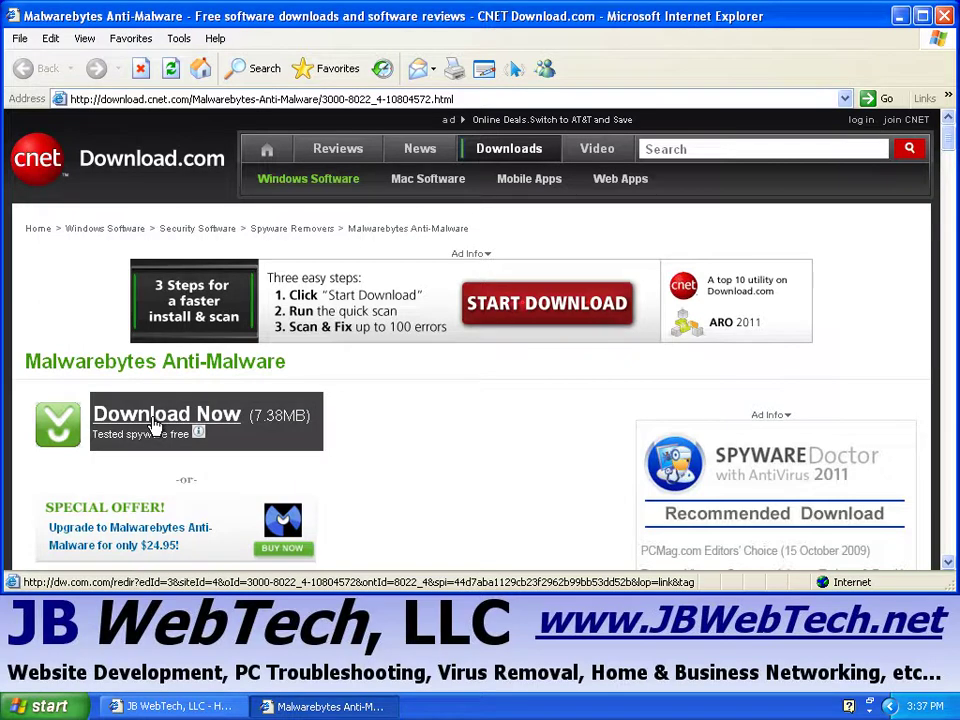
Start the Malwarebytes download and allow the blocked file through the Information Bar.
click(155, 418)
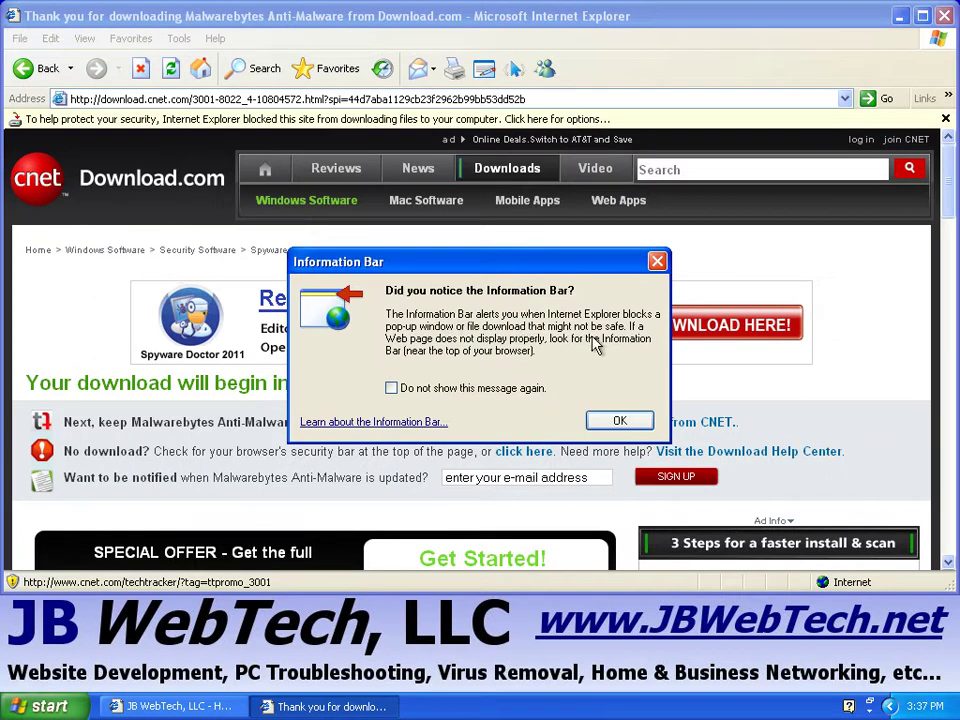
click(620, 420)
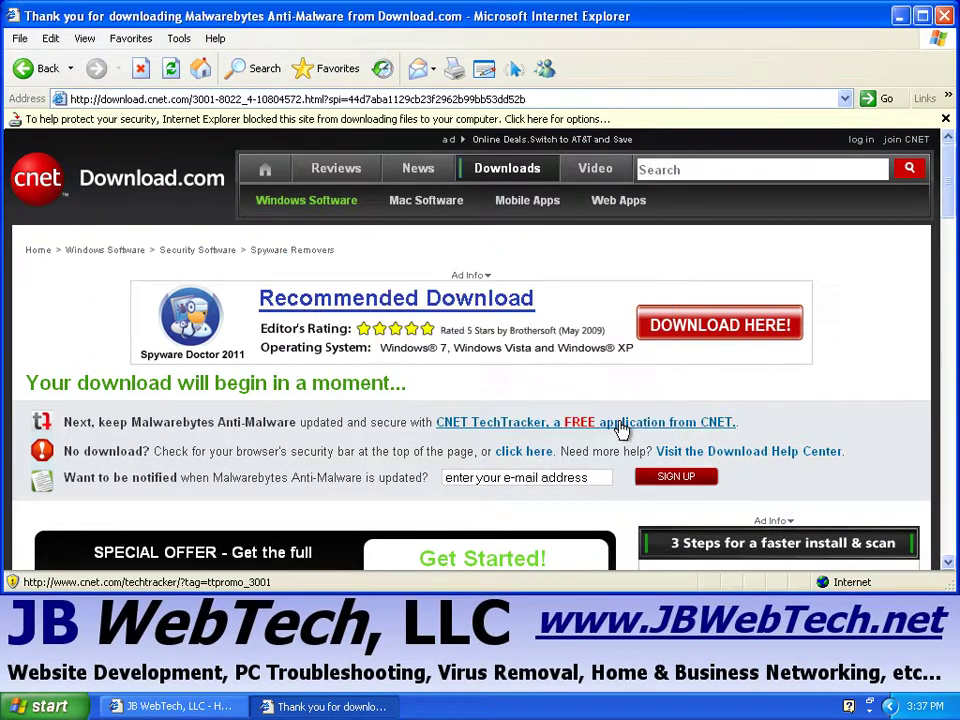
click(686, 129)
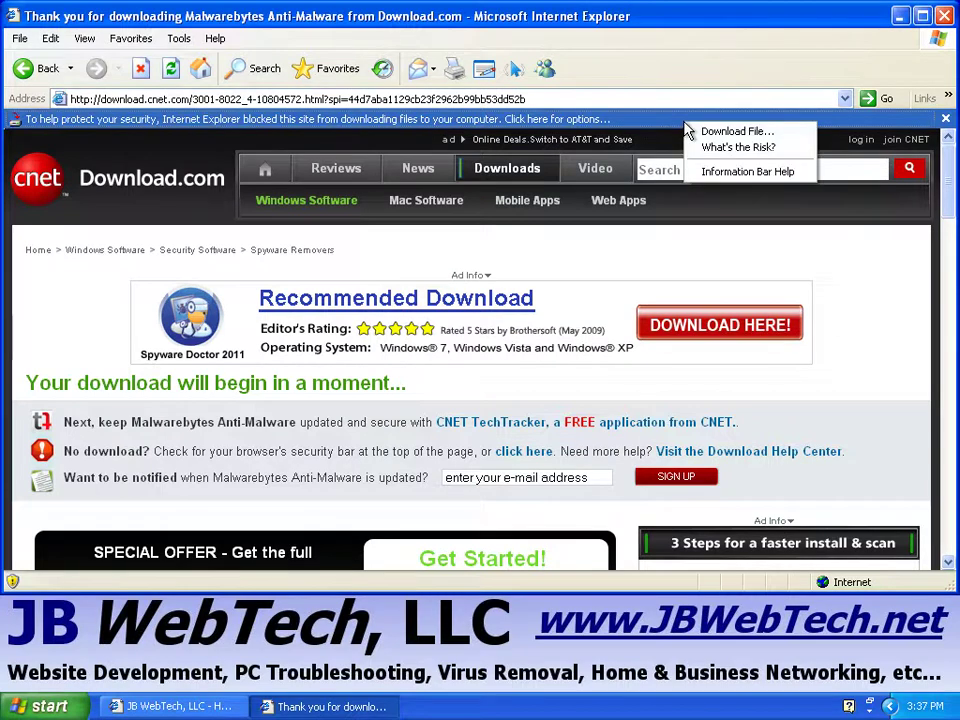
click(764, 132)
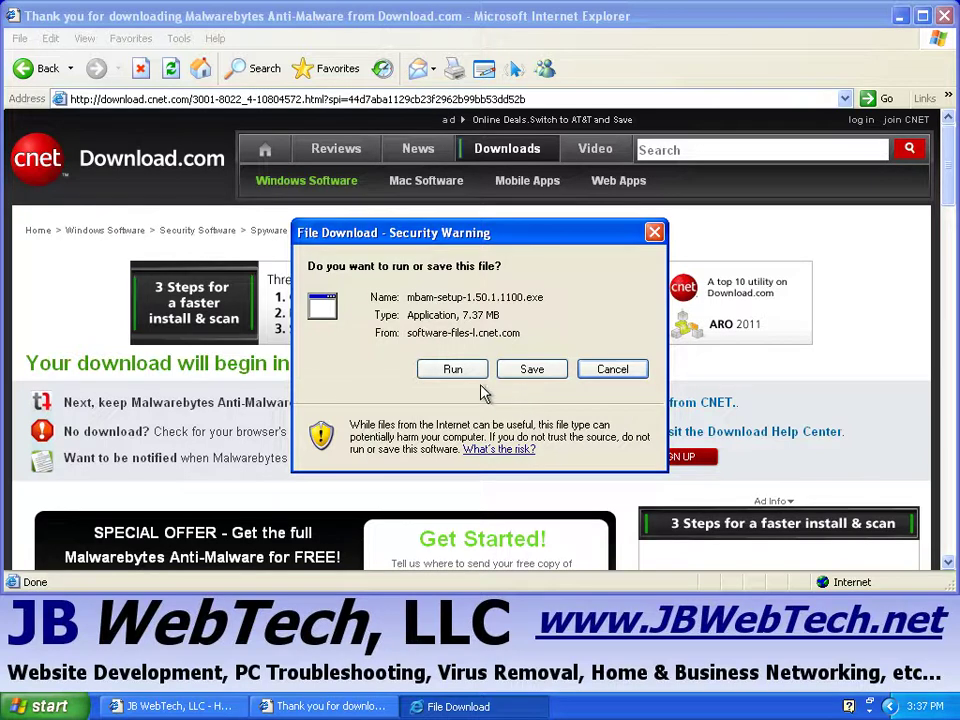
Run the downloaded mbam-setup-1.50.1.1100.exe installer and confirm the security warning.
click(450, 374)
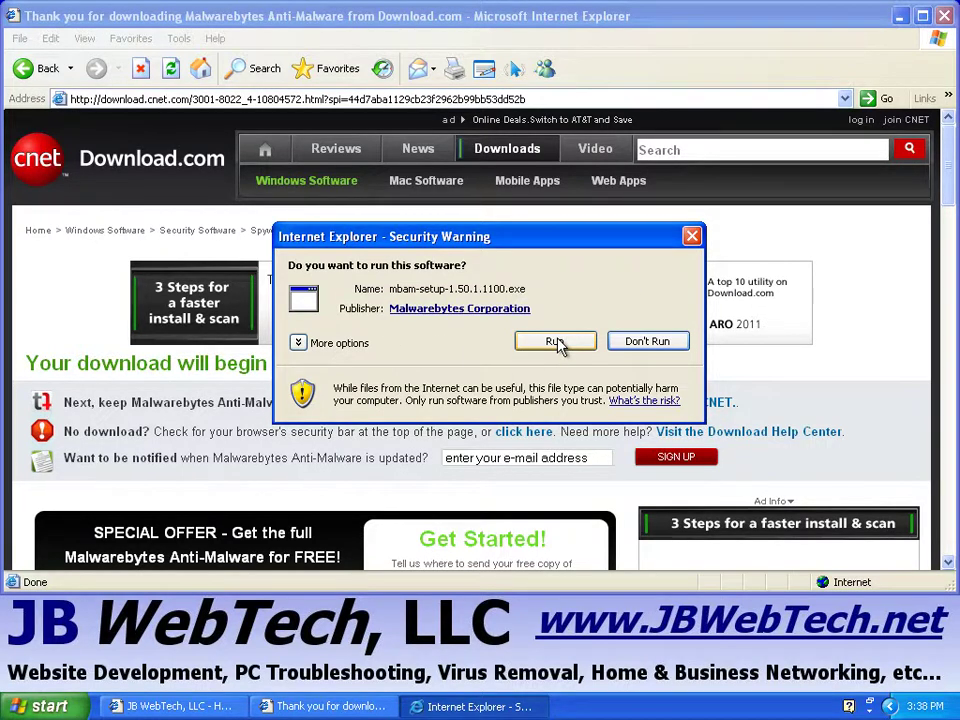
click(555, 342)
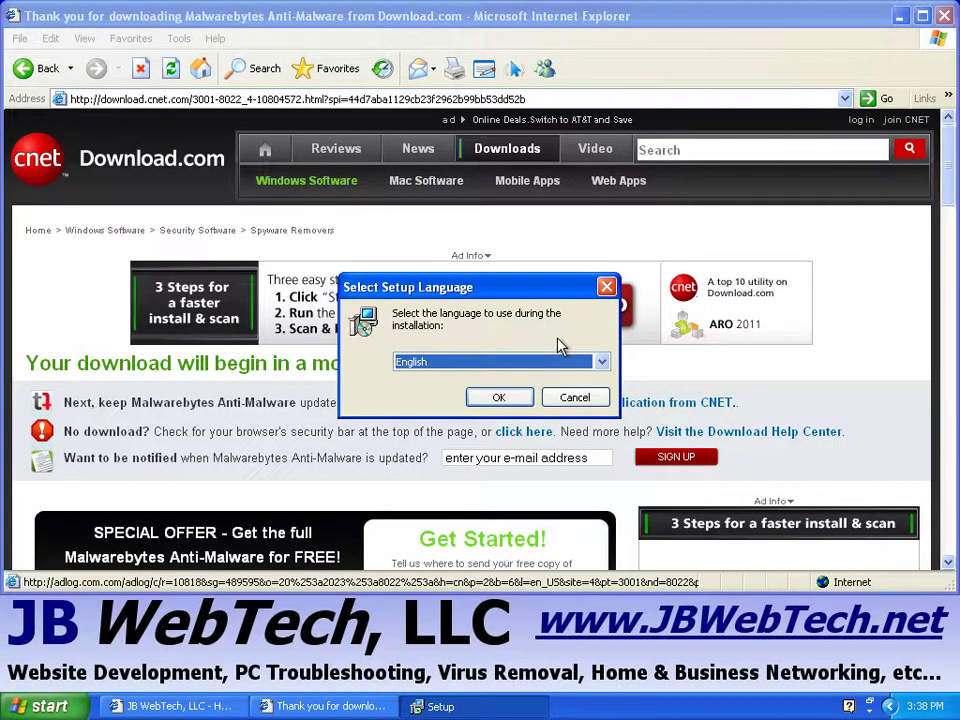
Minimize both Internet Explorer windows and keep English as the setup language.
click(900, 16)
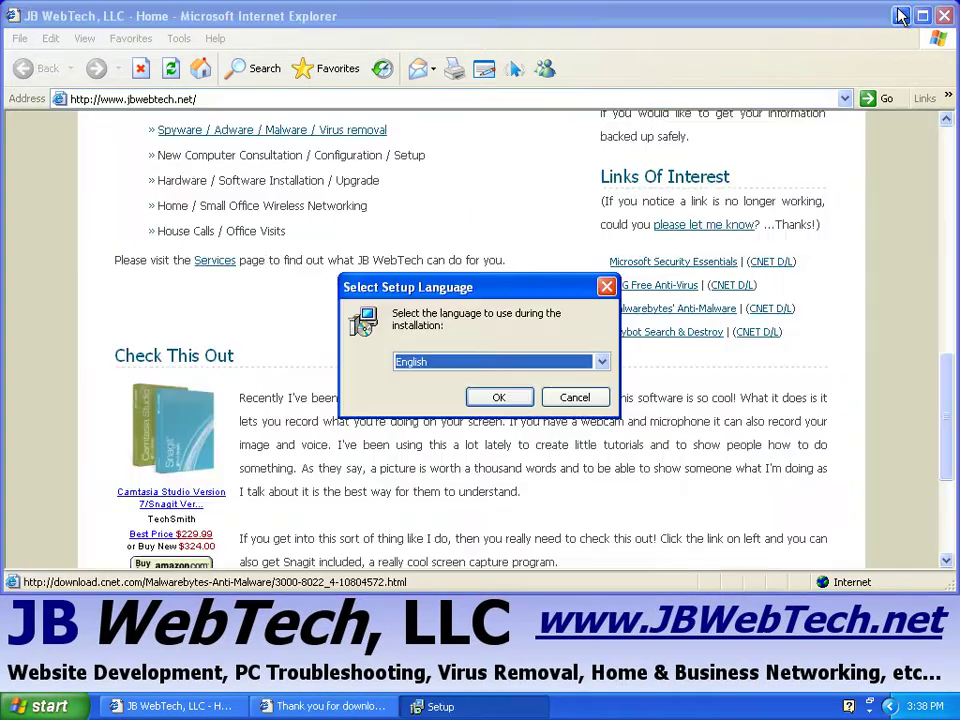
click(900, 16)
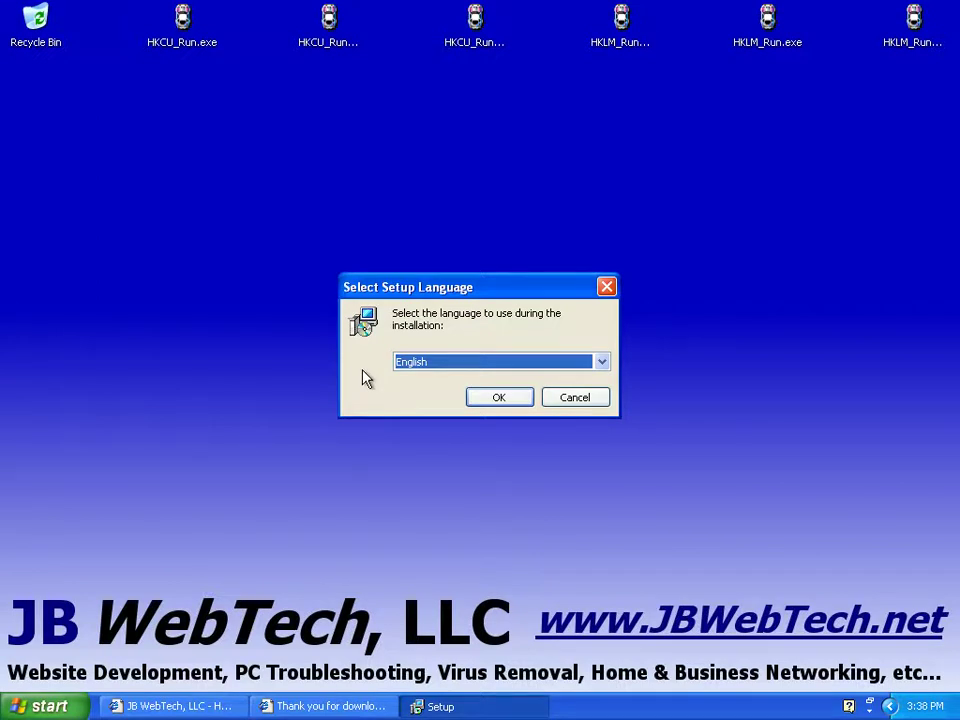
click(500, 400)
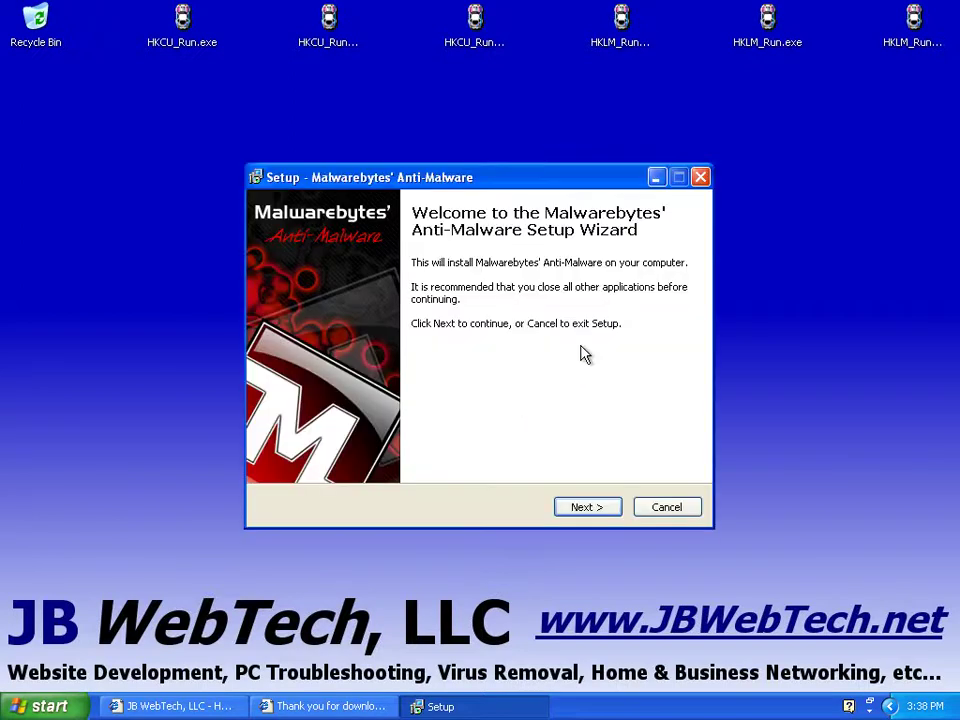
Move past the welcome page and scroll the license agreement to its end.
click(583, 508)
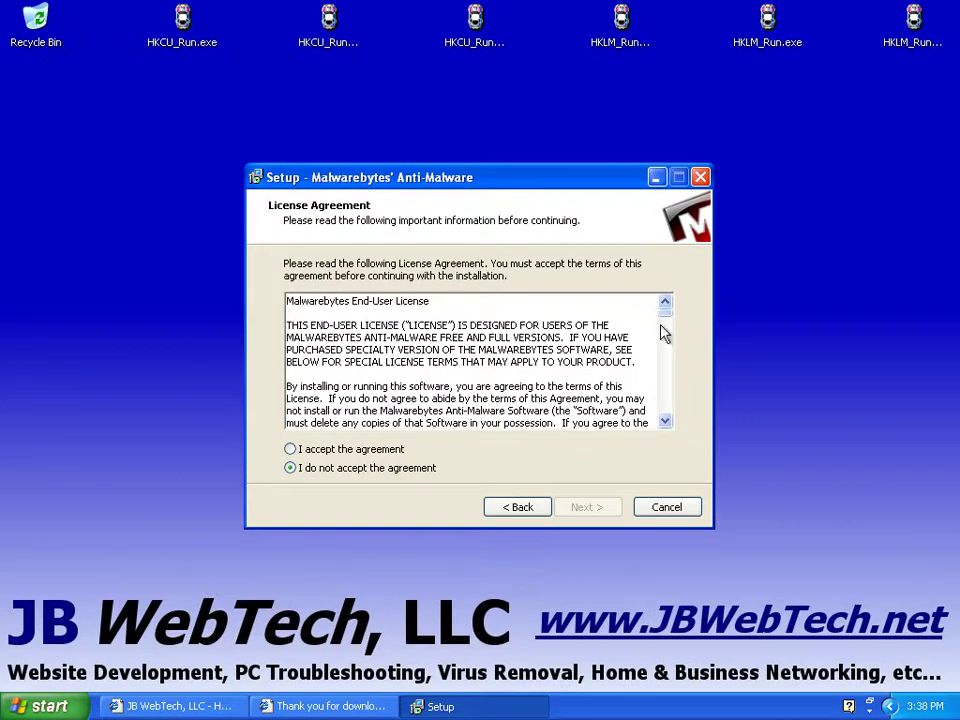
scroll(669, 325, down, 8)
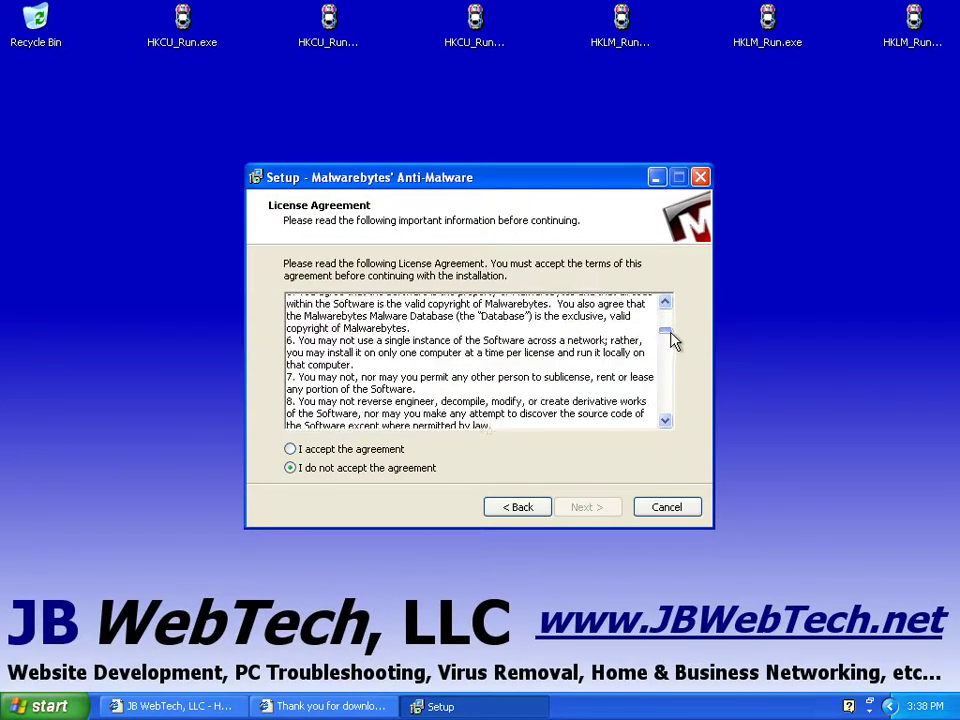
drag(672, 343, 667, 422)
Accept the license agreement and move past the release notes.
click(290, 449)
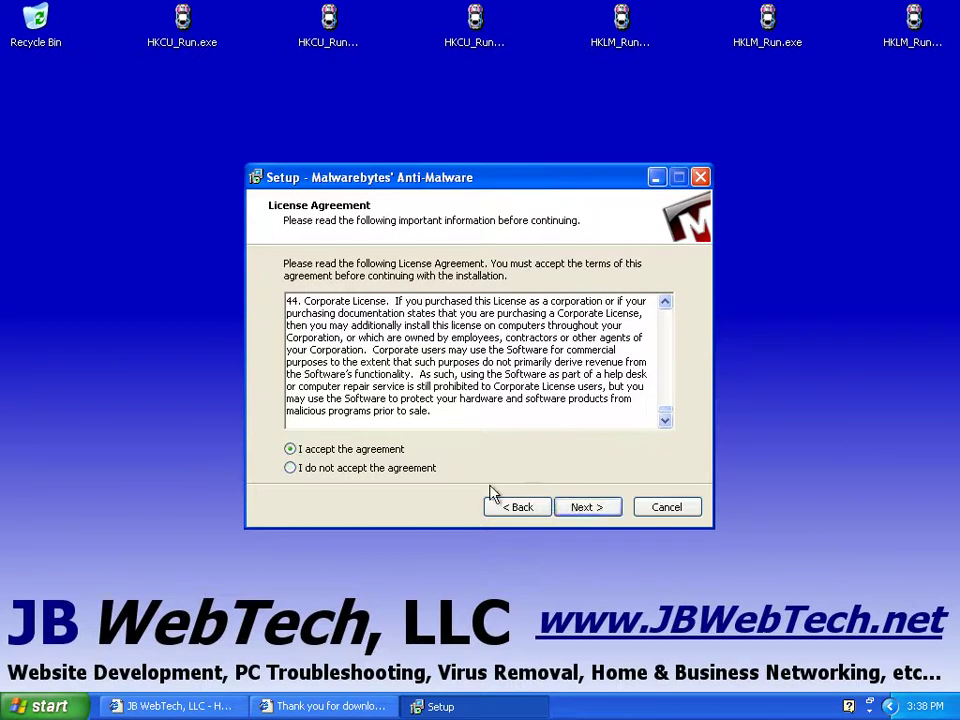
click(591, 511)
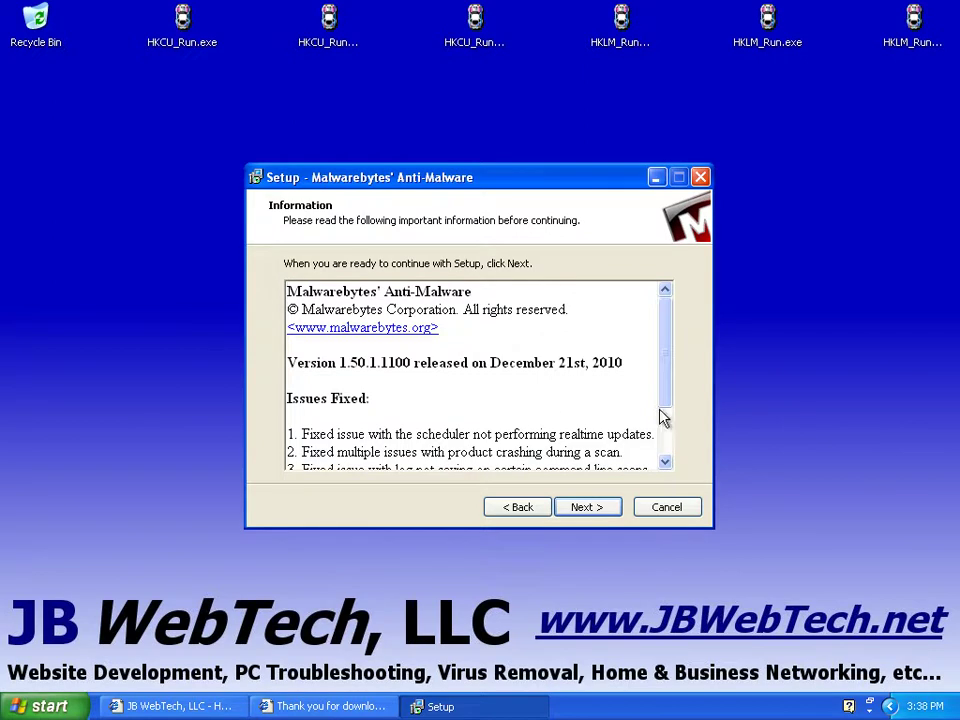
drag(666, 353, 671, 321)
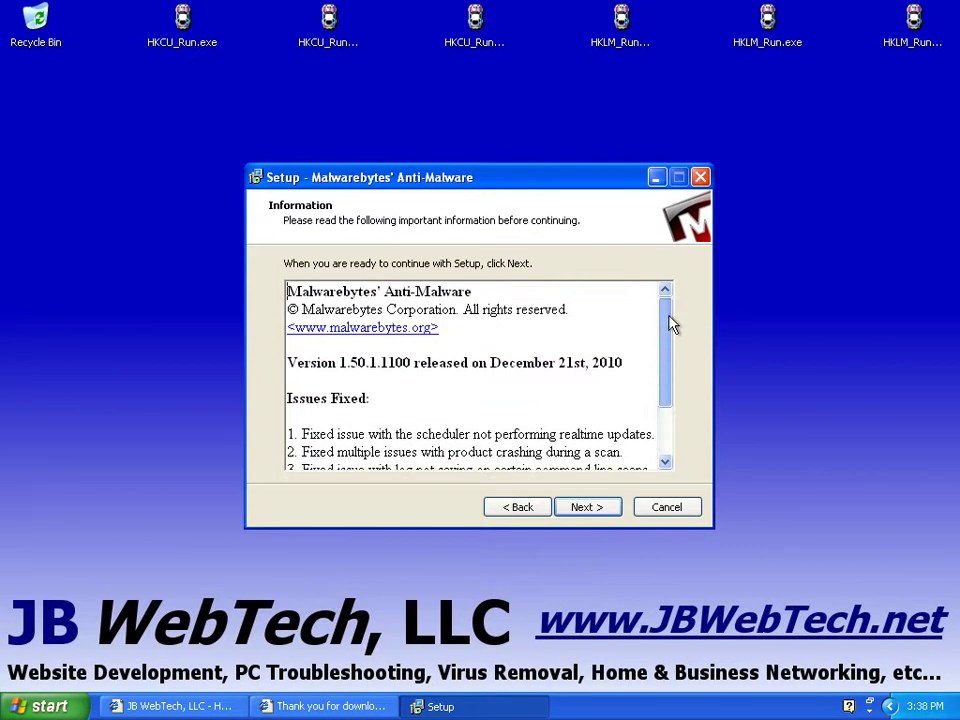
click(596, 512)
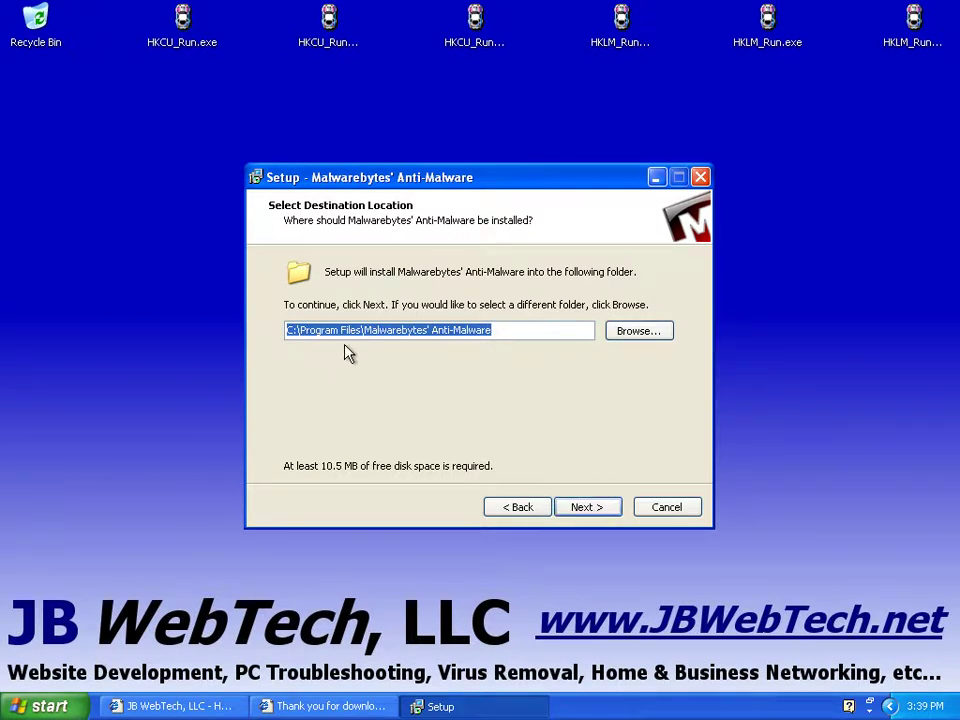
Keep the default install and shortcuts folders, then install Malwarebytes' Anti-Malware.
click(591, 508)
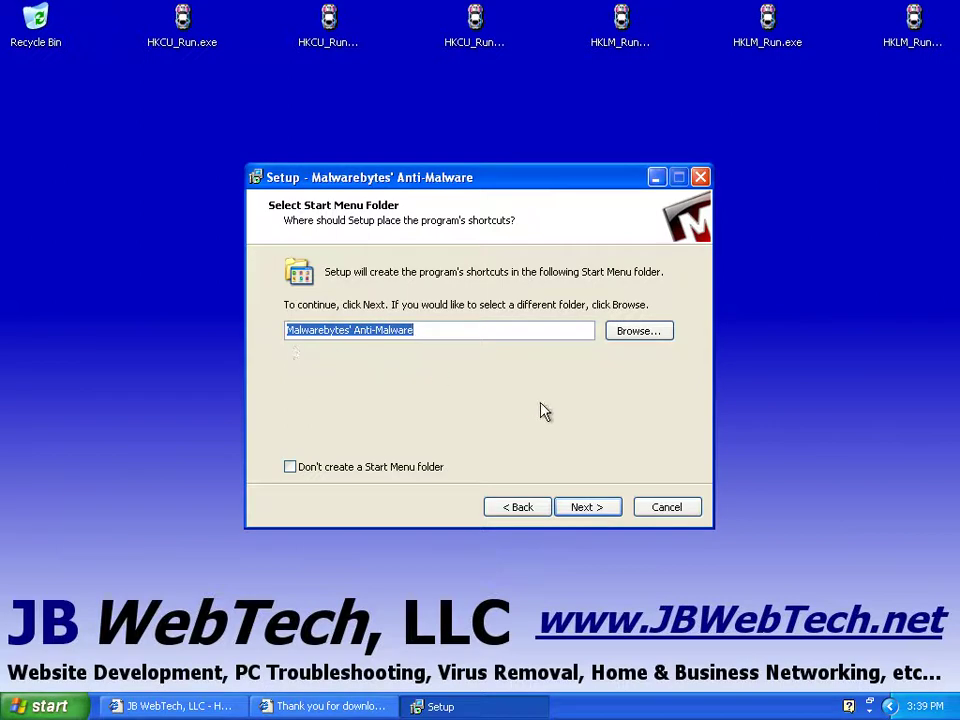
click(590, 511)
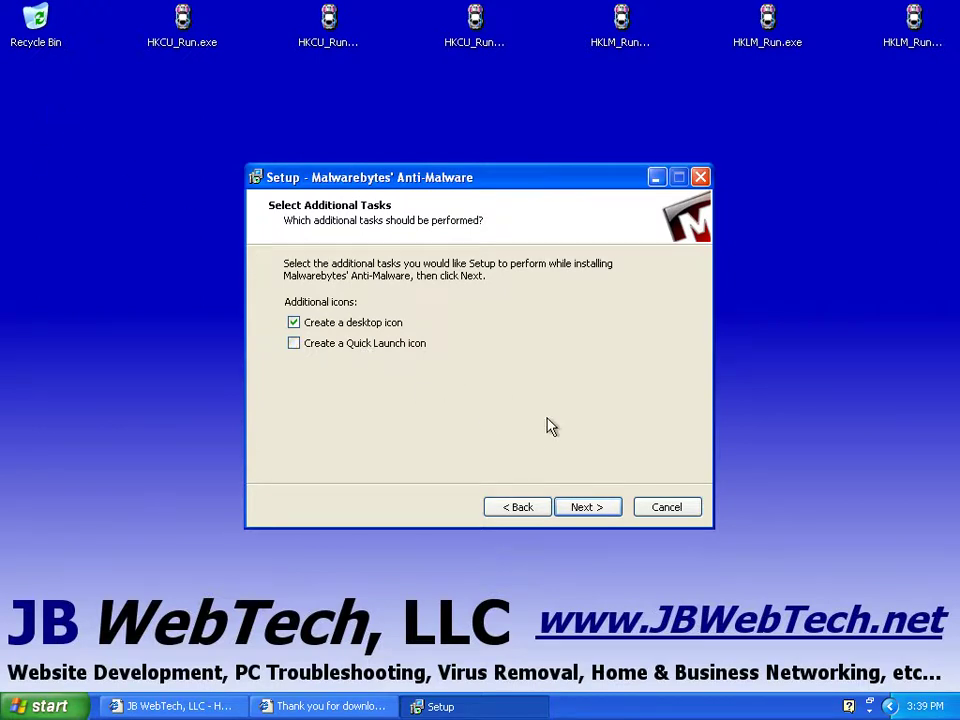
click(587, 508)
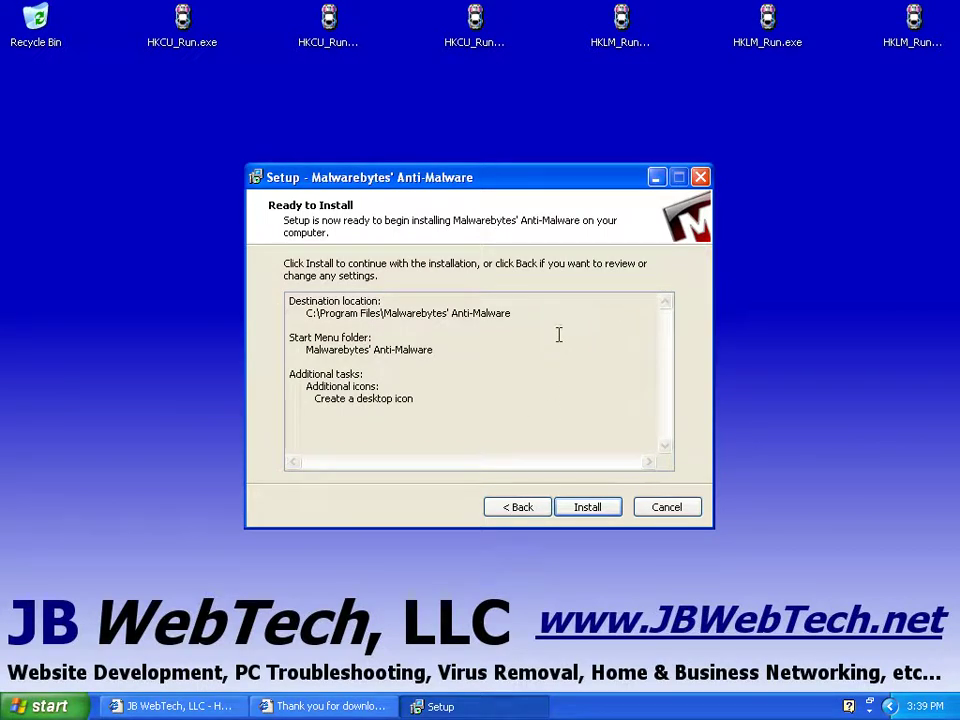
click(588, 507)
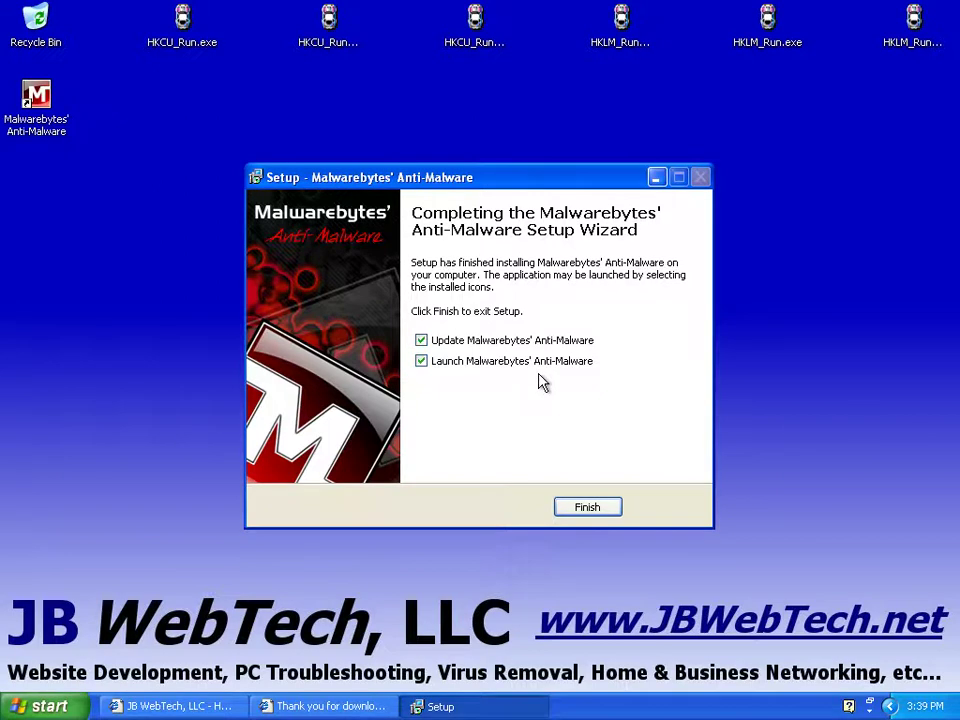
Finish setup with update and launch checked, updating the database from 5363 to 5968.
click(588, 508)
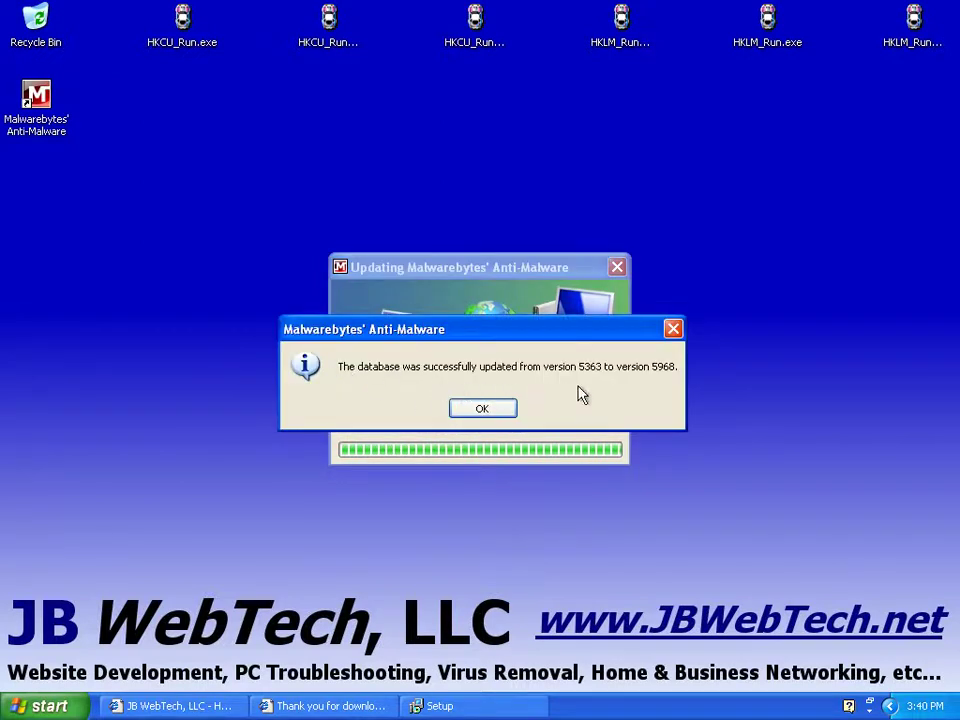
click(480, 409)
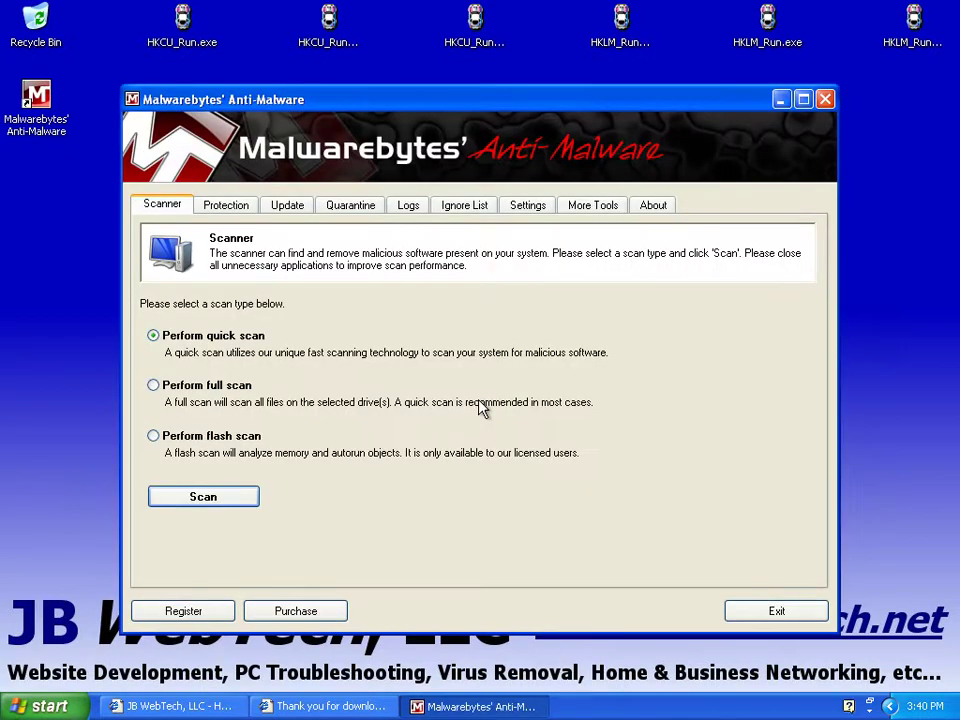
Confirm on the Update tab that database 5968 is the latest, then return to the Scanner options.
drag(594, 103, 596, 74)
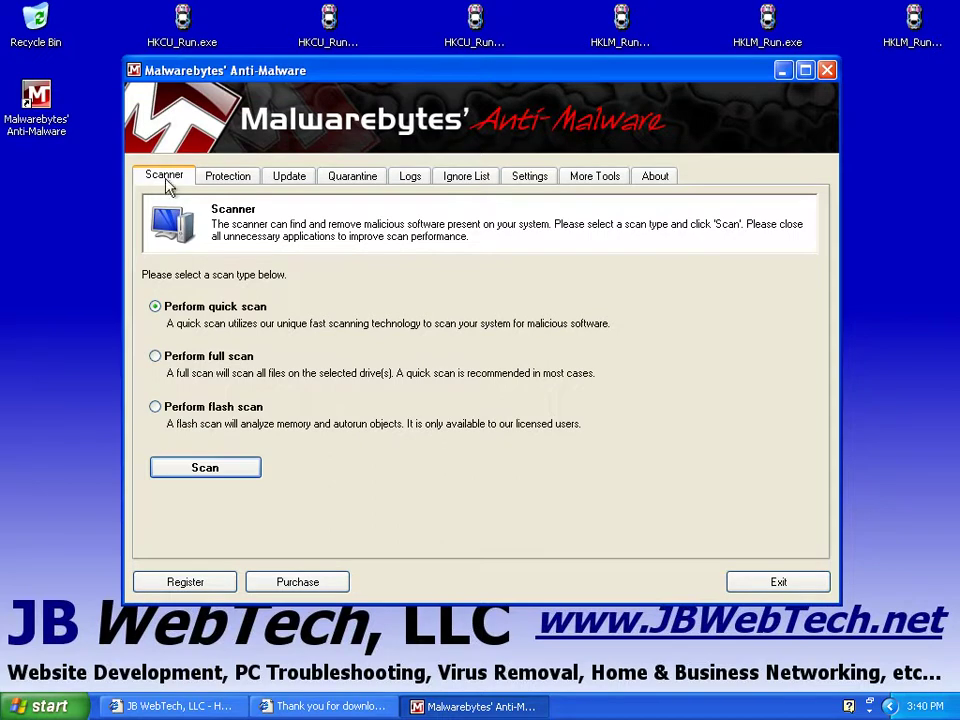
click(291, 177)
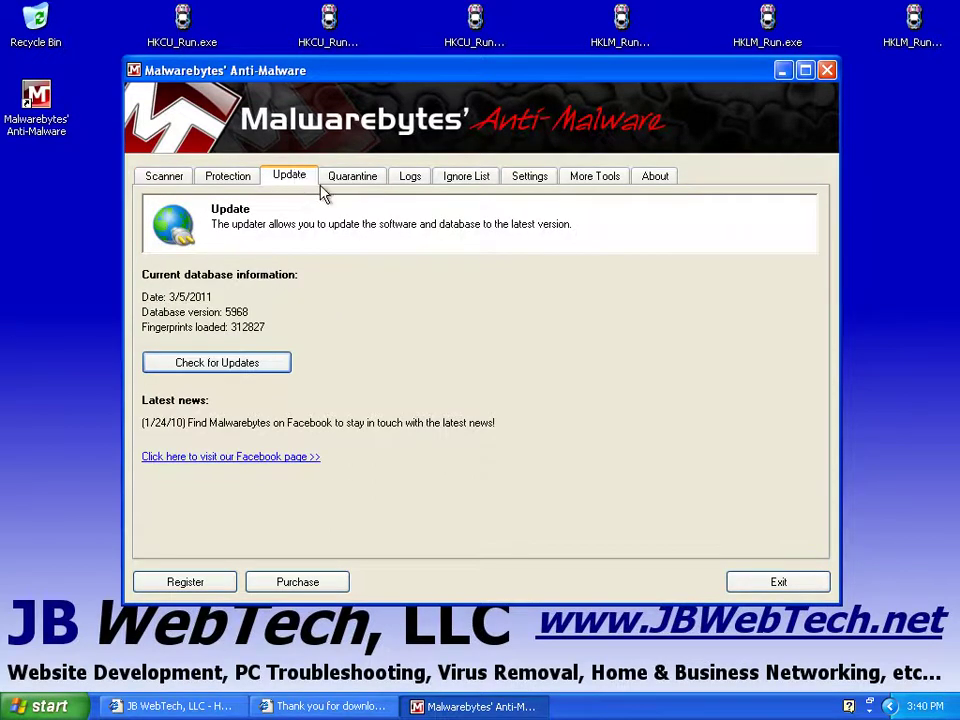
click(226, 365)
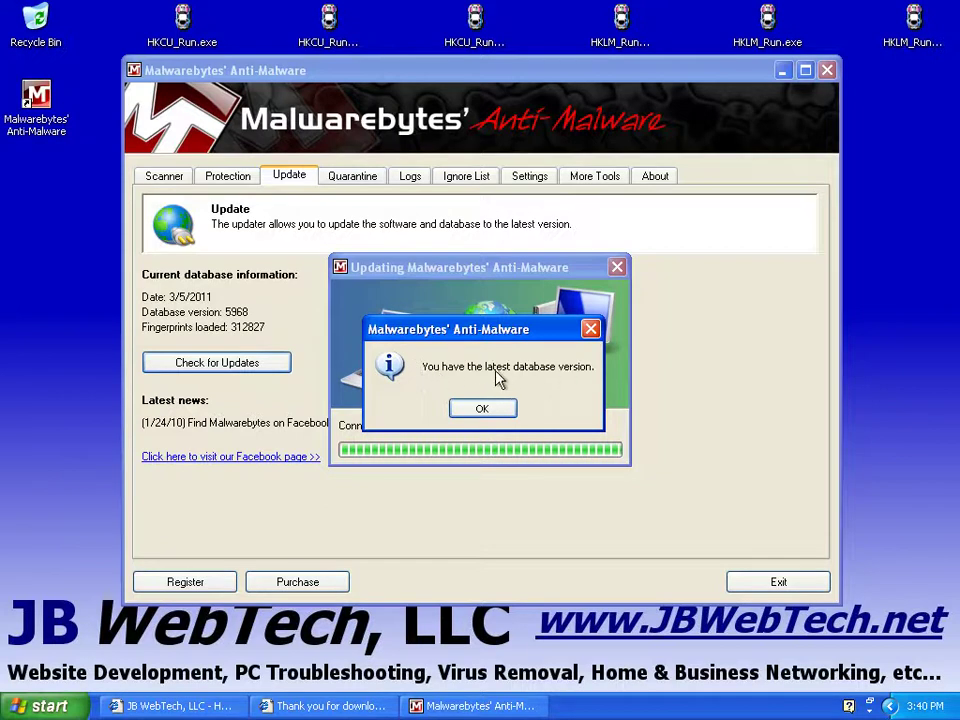
click(486, 410)
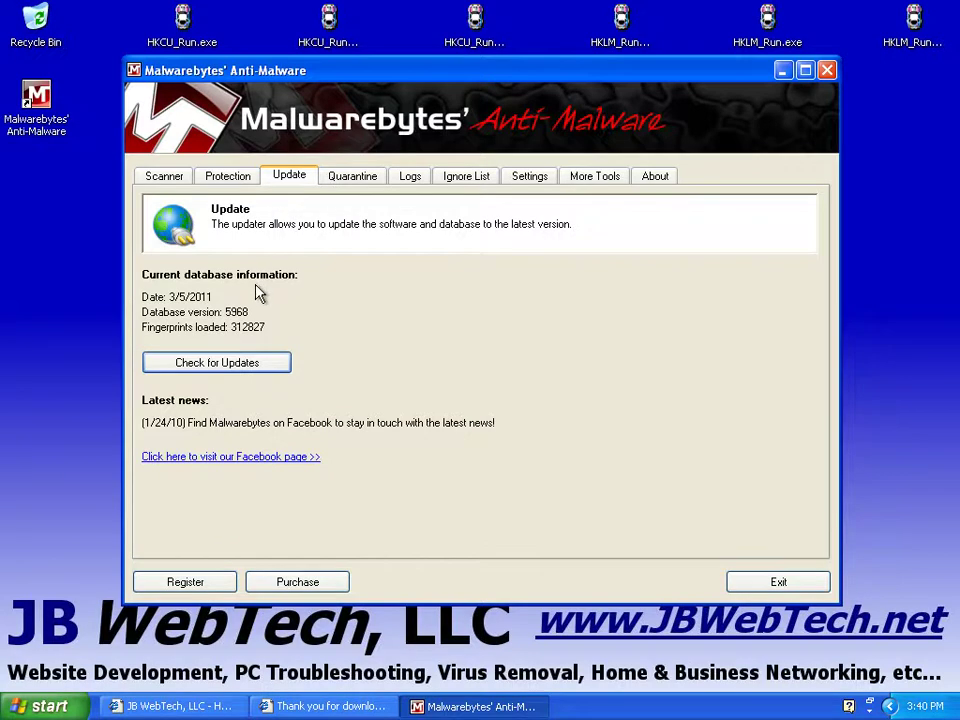
click(165, 181)
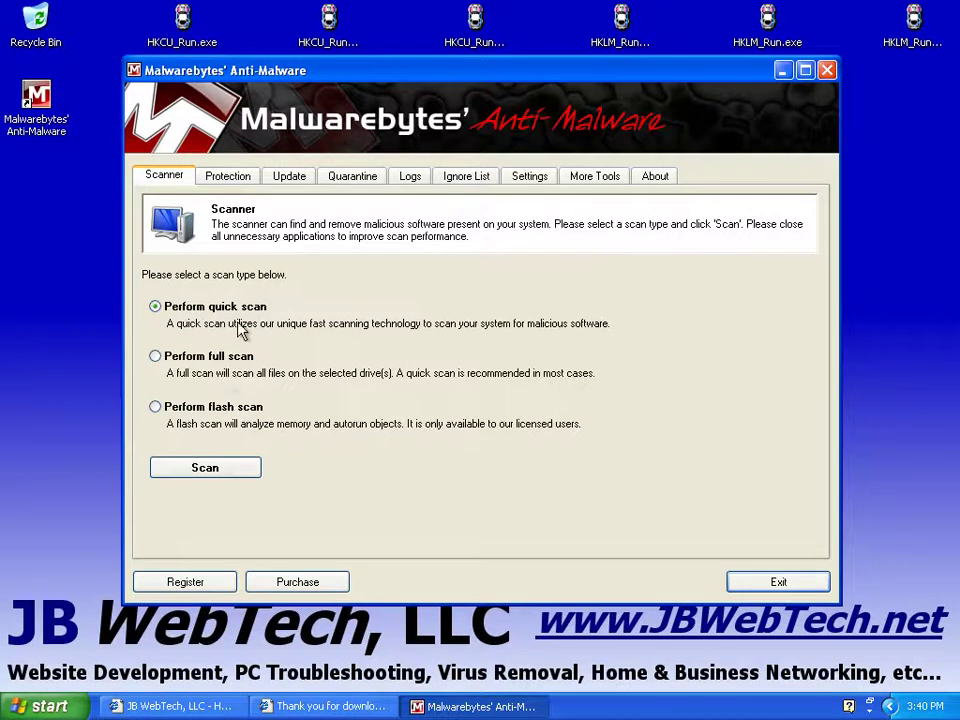
Run the quick scan to completion: 144450 objects scanned, 6 infected.
click(210, 474)
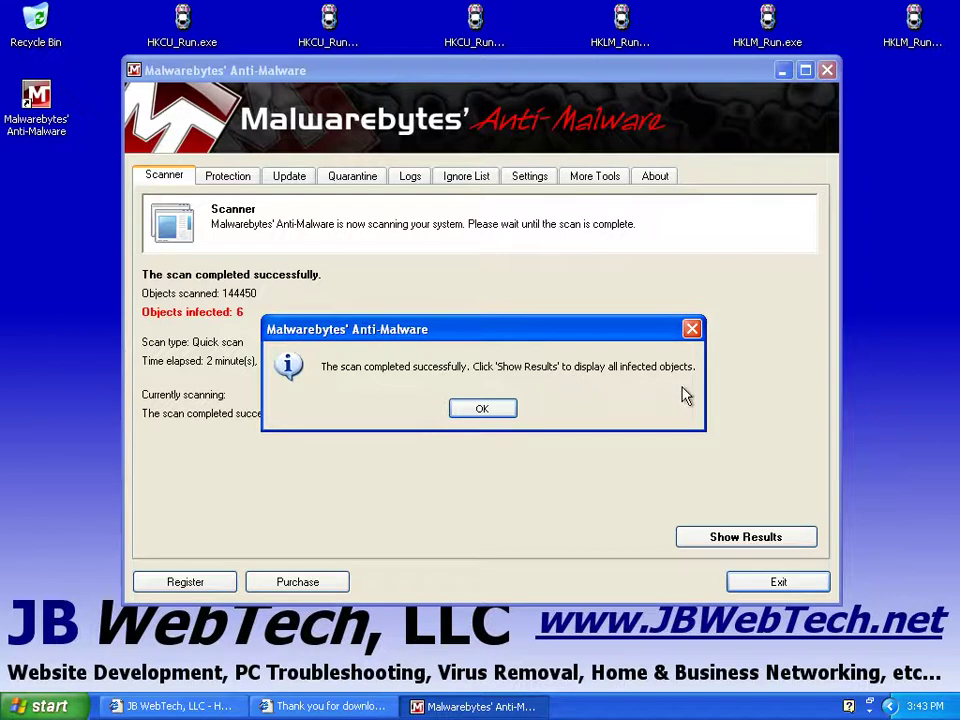
click(482, 411)
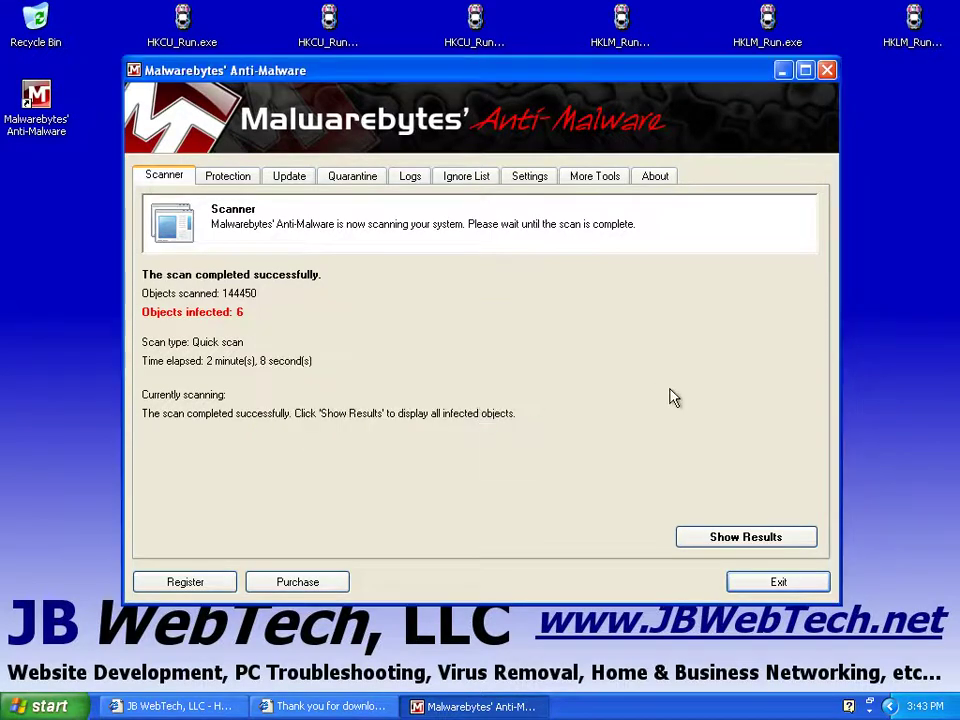
Show the six infected items and remove them all with every item checked.
click(747, 539)
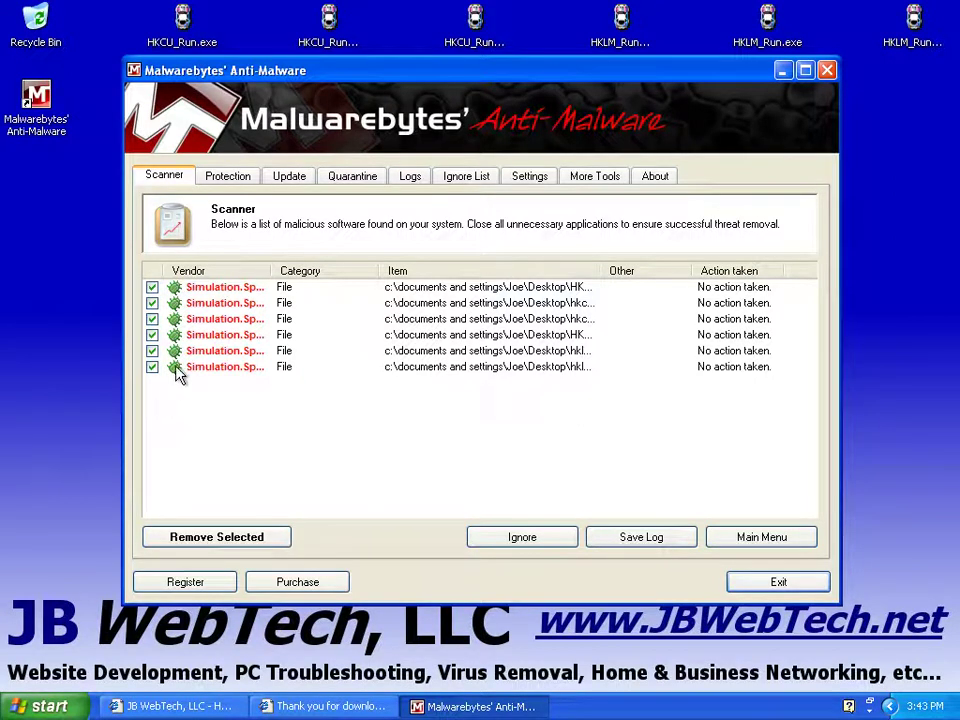
click(151, 304)
click(152, 303)
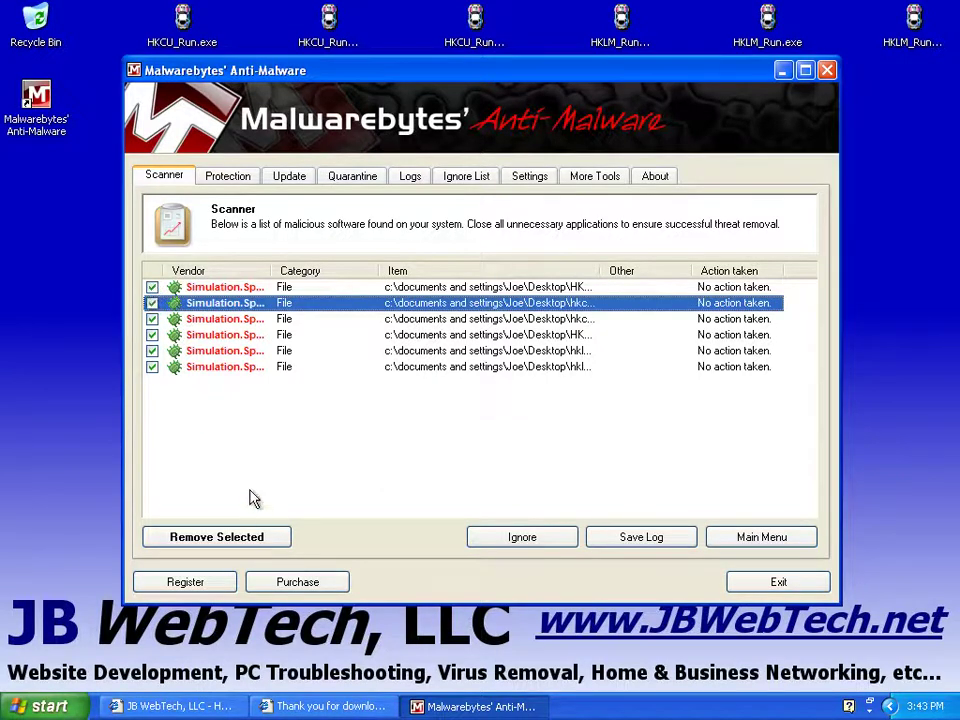
click(185, 539)
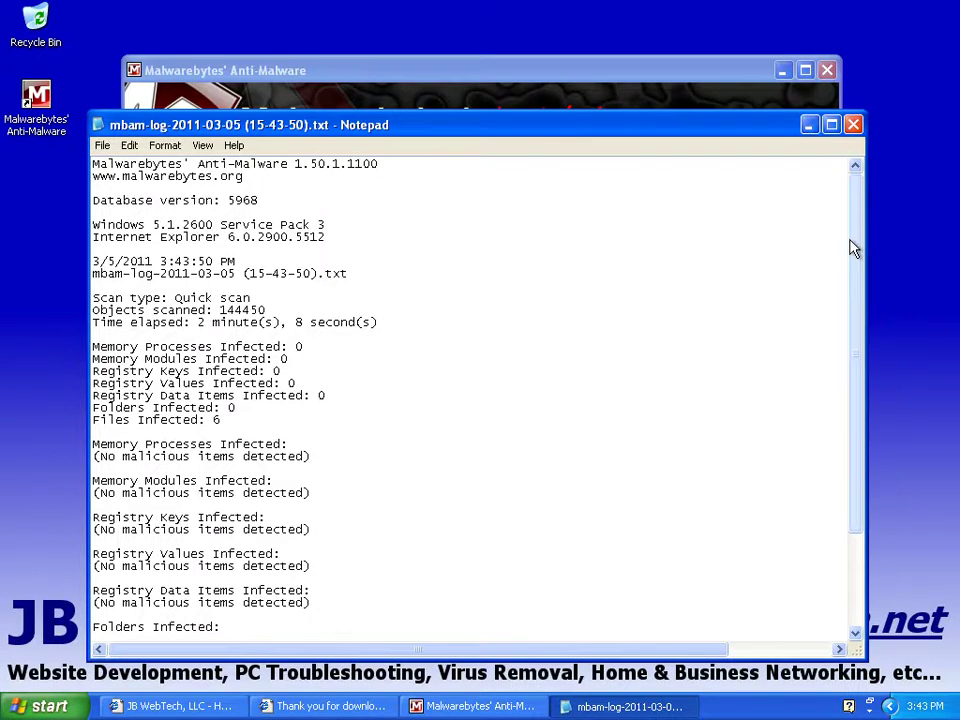
Highlight the log's Memory Processes Infected lines, then the six quarantined Simulation.Spycar file entries.
scroll(853, 248, down, 3)
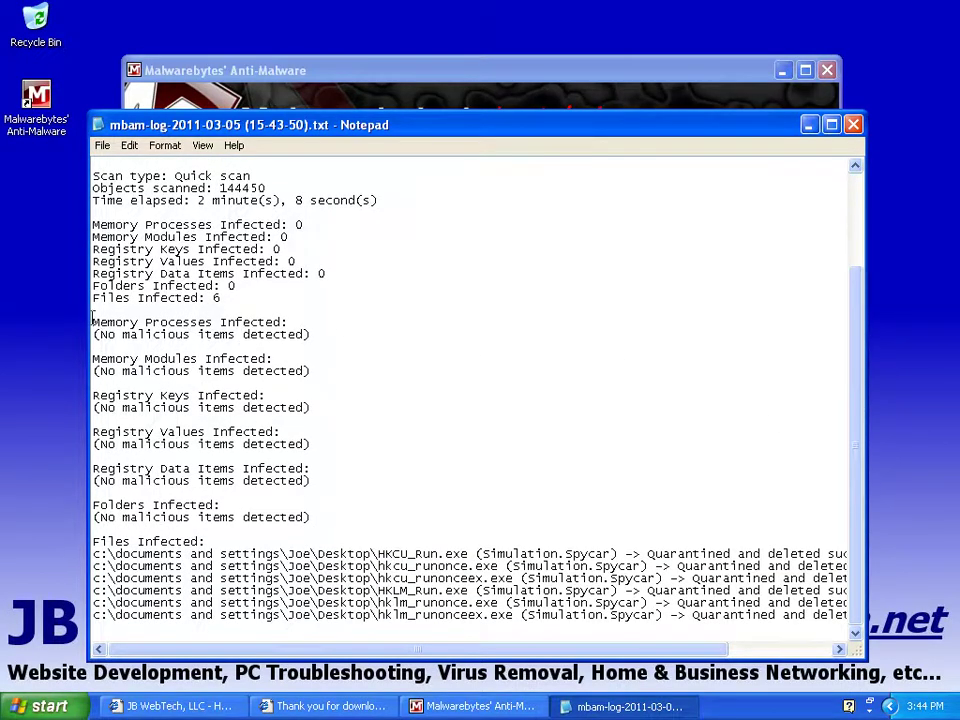
drag(92, 317, 328, 334)
key(Left)
drag(94, 554, 98, 616)
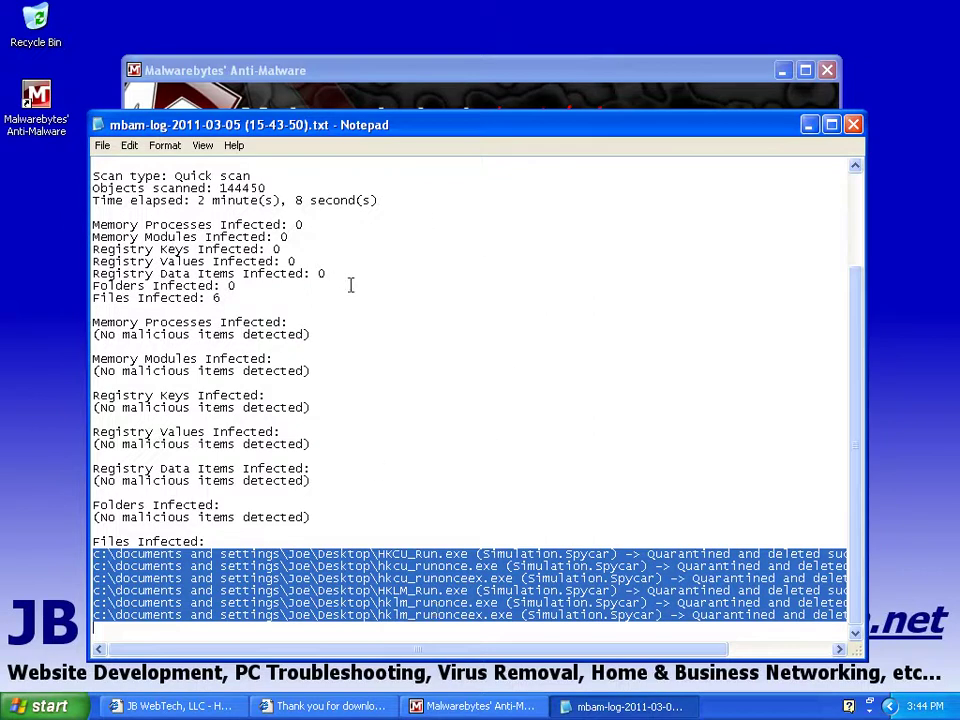
click(853, 125)
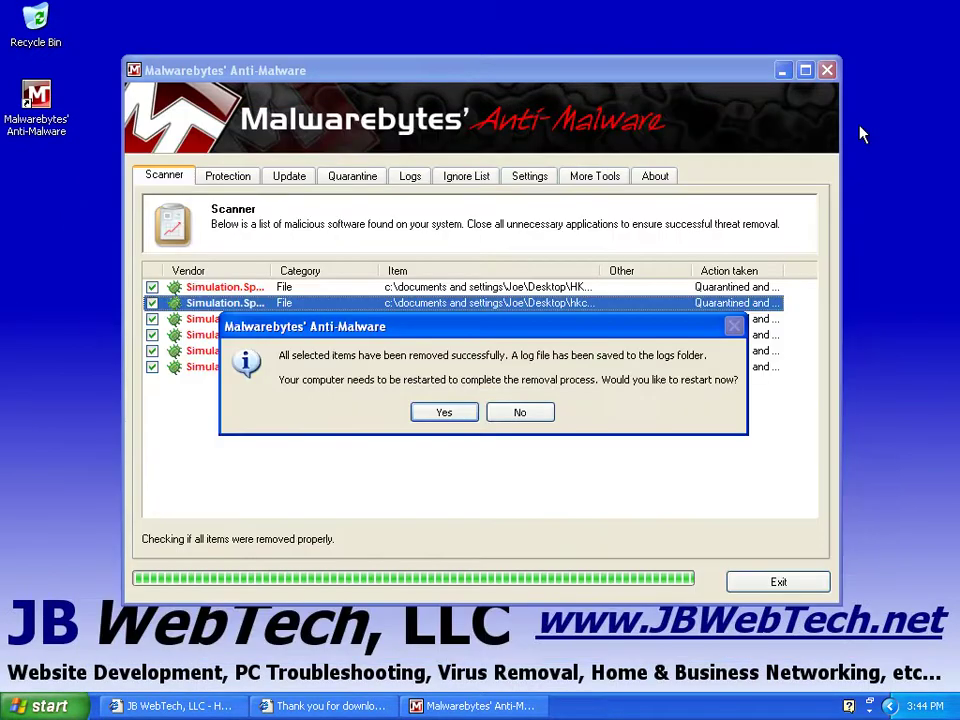